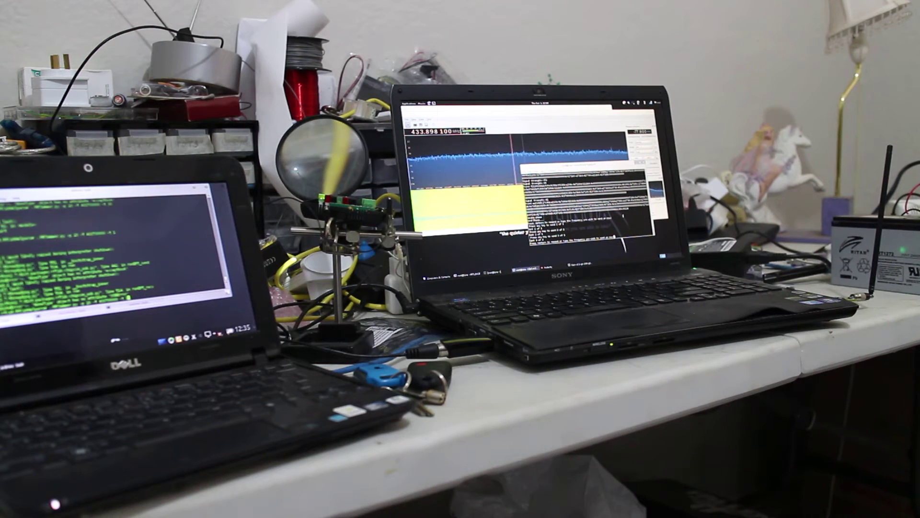
{"action": "key", "text": "Return"}
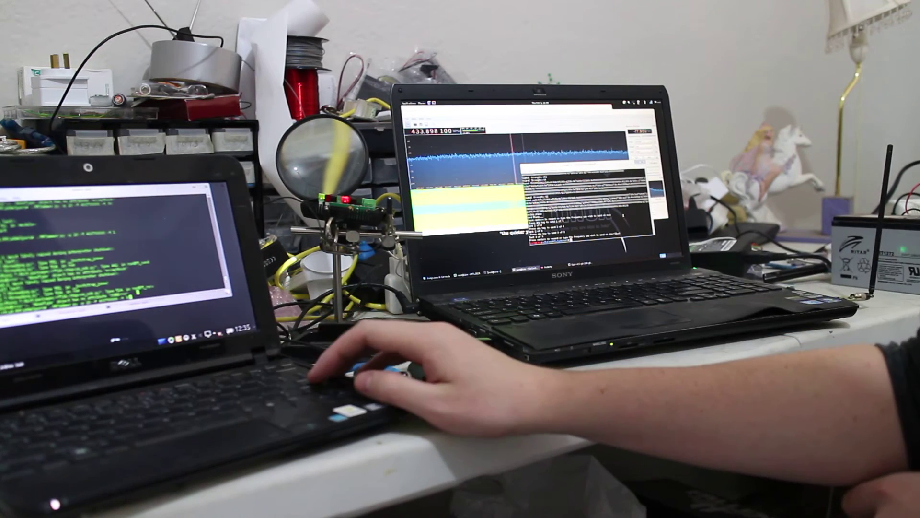
{"action": "key", "text": "Return"}
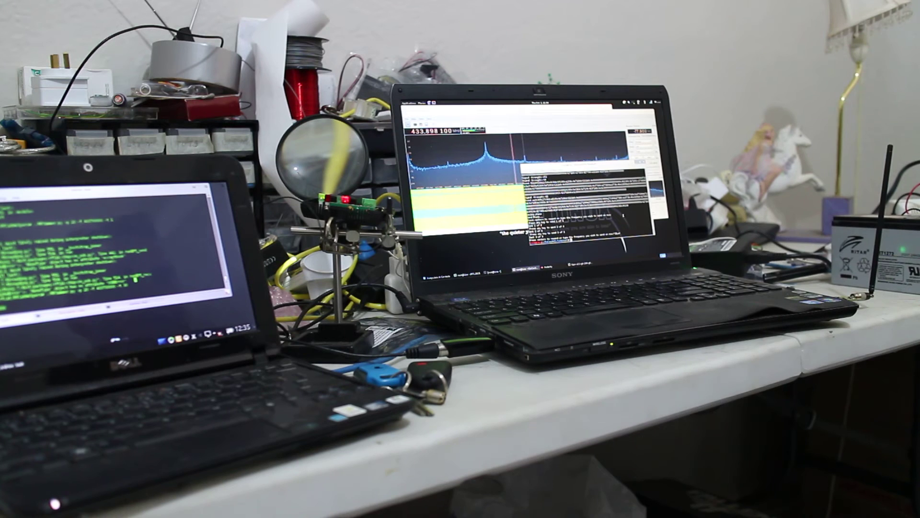